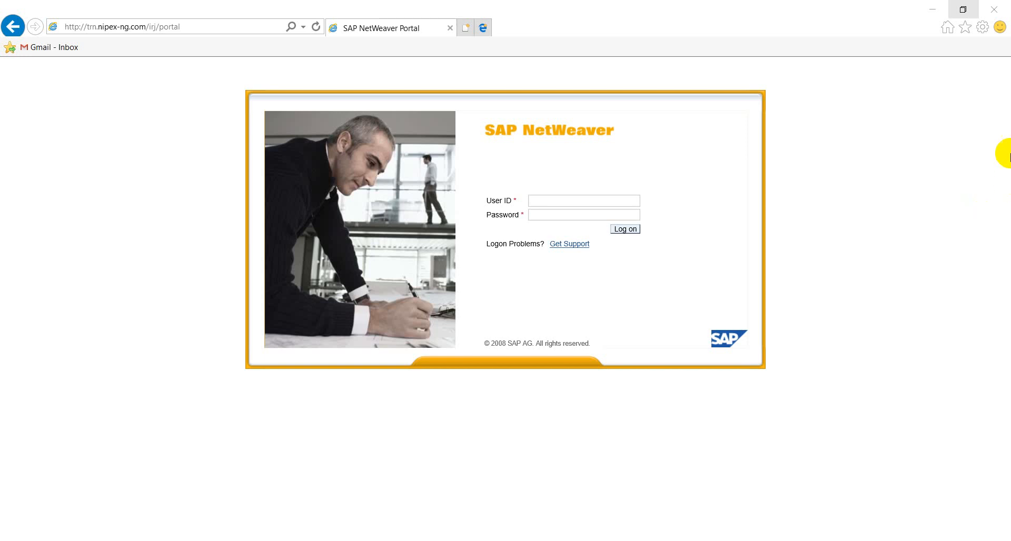
Step: Log on to the SAP NetWeaver portal with the buyer's user ID and account password
{"action": "left_click", "coordinate": [546, 202]}
{"action": "type", "text": "uat"}
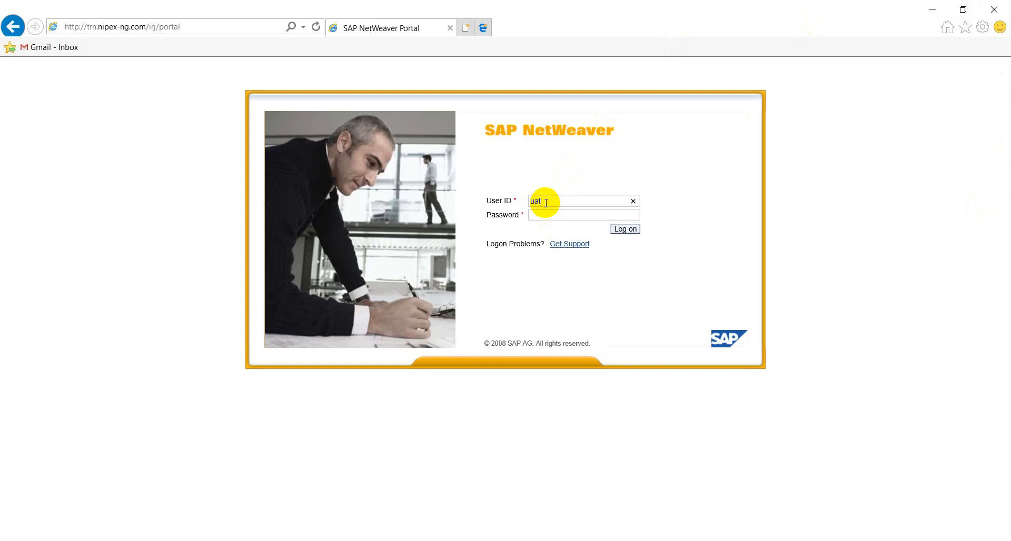
{"action": "type", "text": "buyers14"}
{"action": "left_click", "coordinate": [547, 214]}
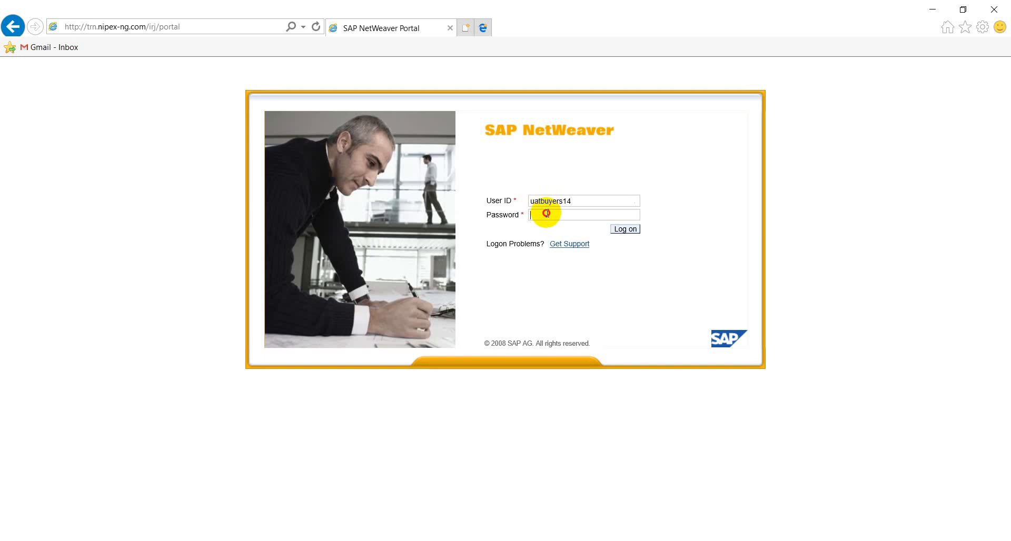
{"action": "type", "text": "•••••••••"}
{"action": "left_click", "coordinate": [628, 229]}
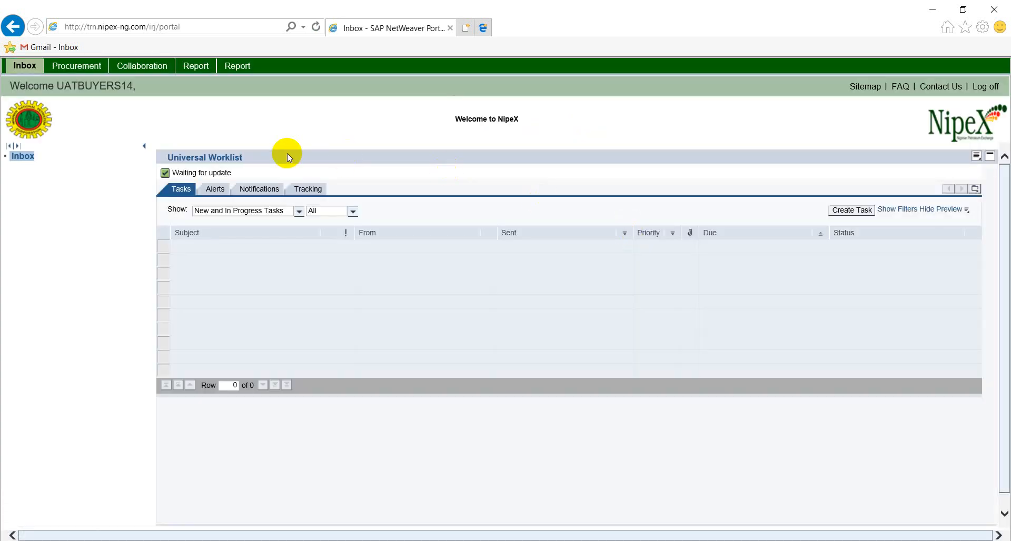
Step: Go to the procurement shopping carts and start creating a new shopping cart
{"action": "left_click", "coordinate": [79, 68]}
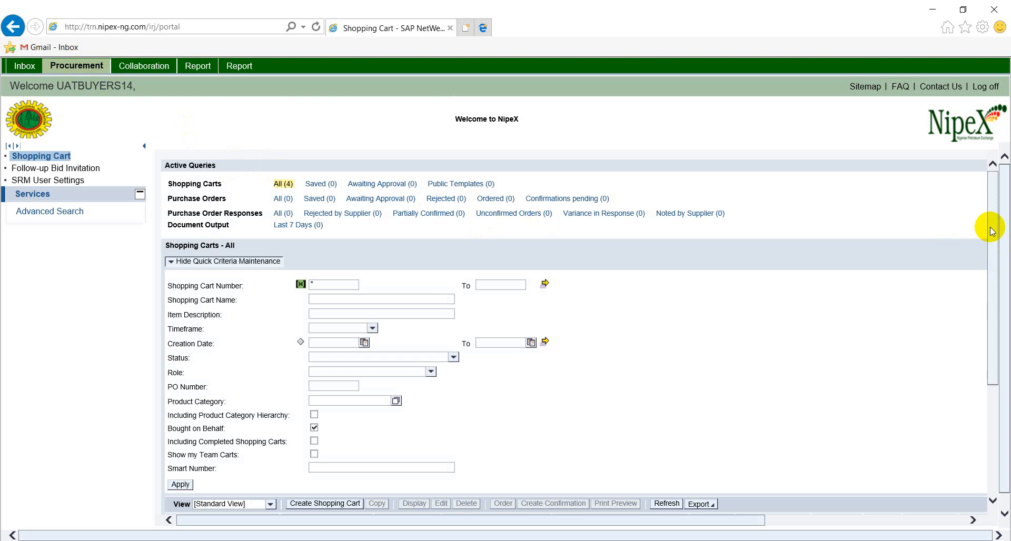
{"action": "left_click_drag", "start_coordinate": [993, 233], "coordinate": [1000, 320]}
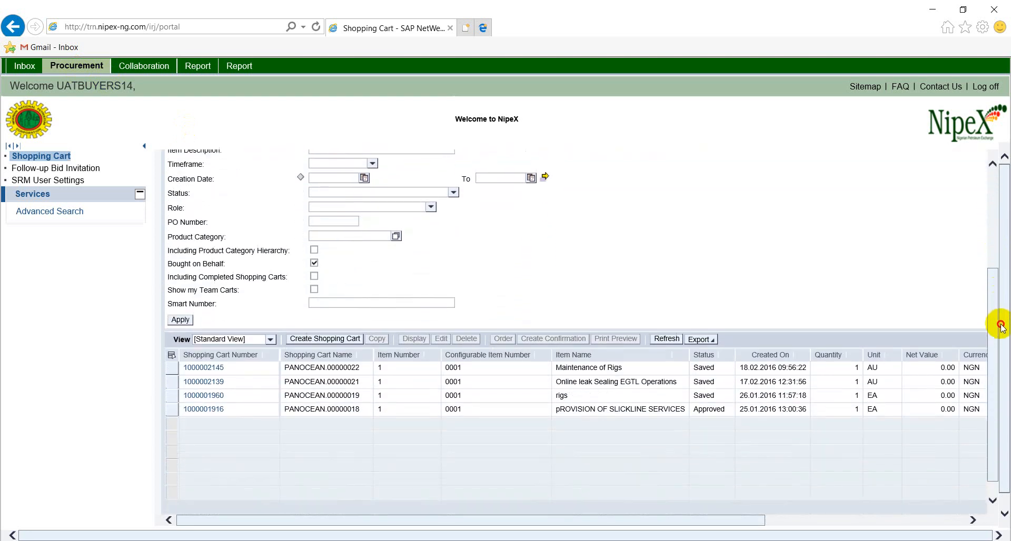
{"action": "left_click", "coordinate": [326, 339]}
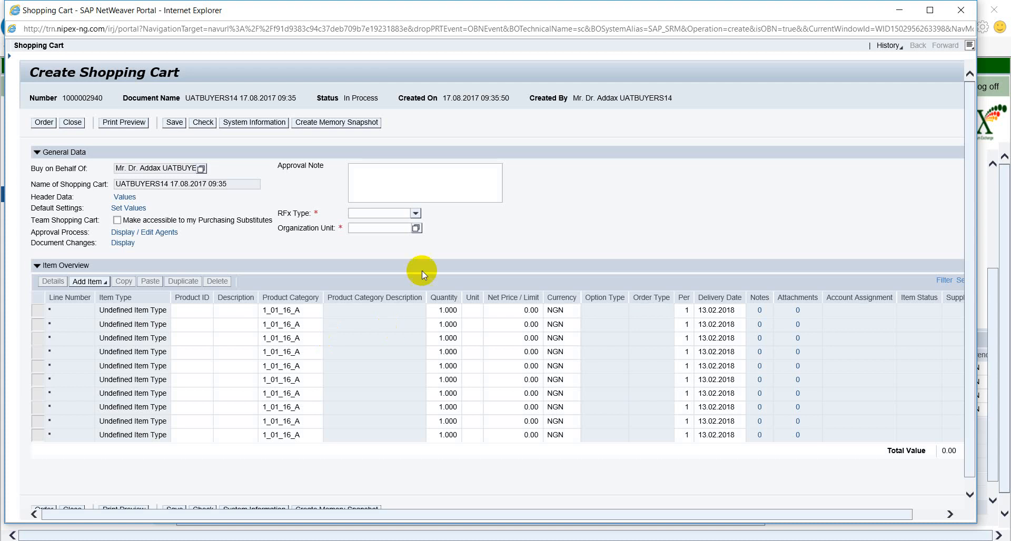
Step: Set the shopping cart's RFx Type to DET and its Organization Unit to INSURANCE (50000089)
{"action": "left_click", "coordinate": [417, 215]}
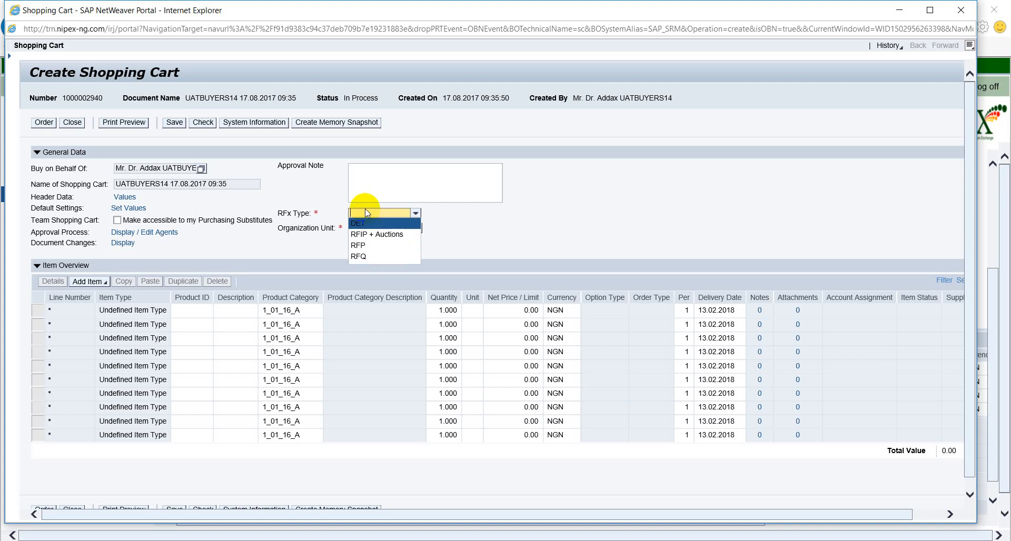
{"action": "left_click", "coordinate": [362, 225]}
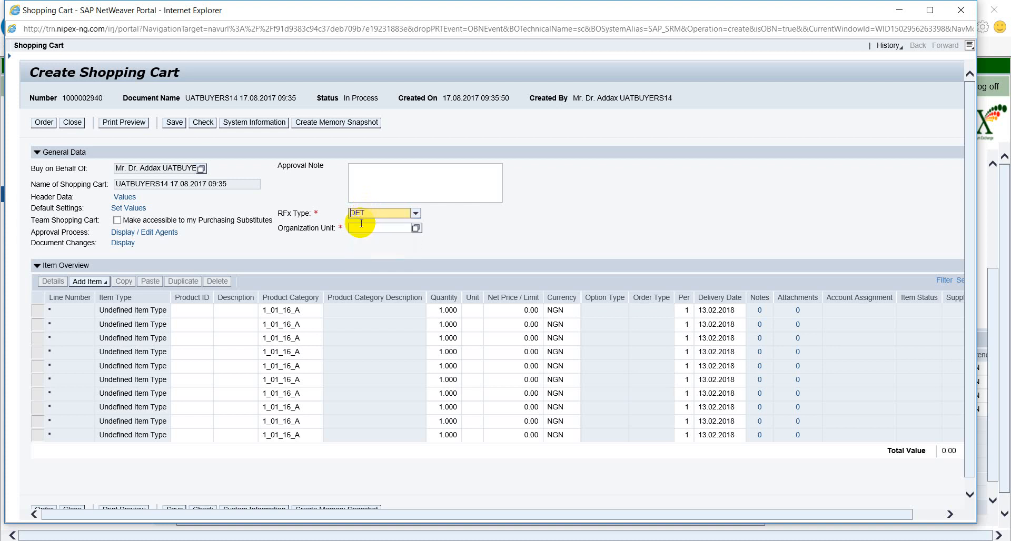
{"action": "left_click", "coordinate": [416, 228]}
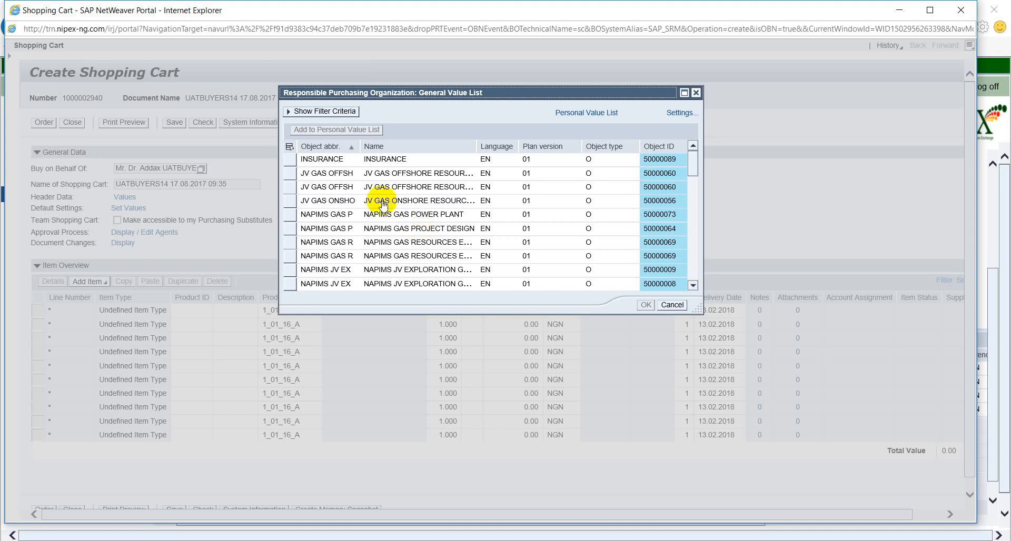
{"action": "left_click", "coordinate": [291, 159]}
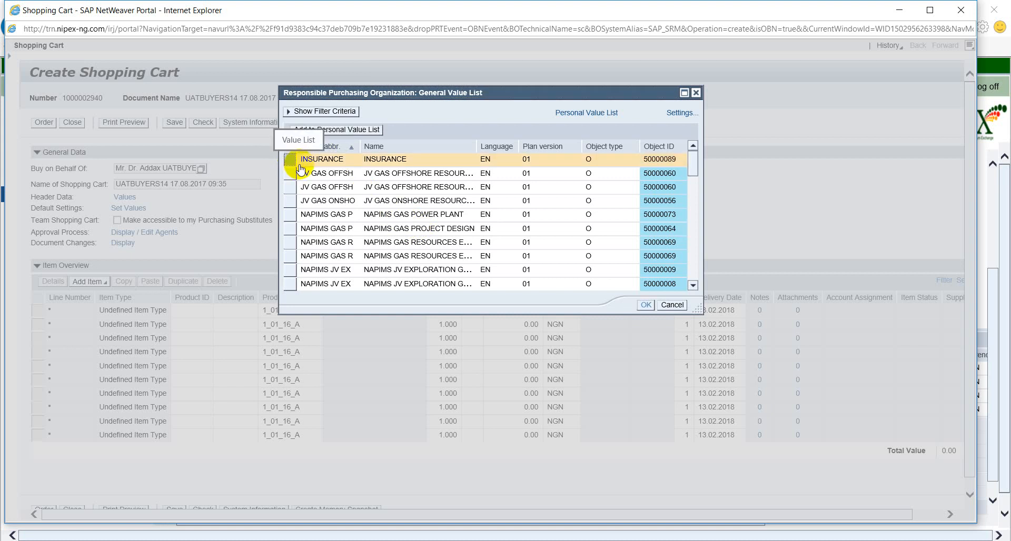
{"action": "left_click", "coordinate": [647, 306]}
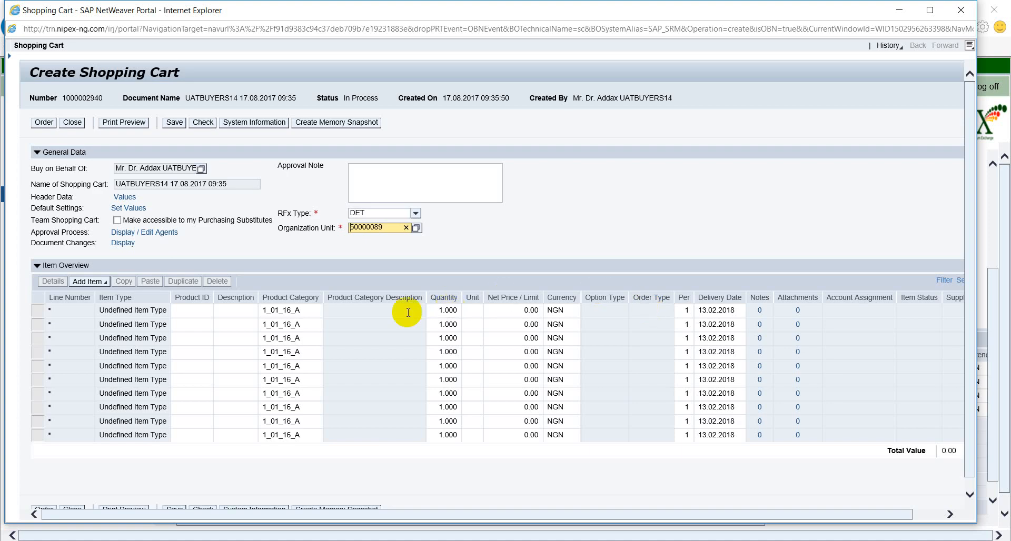
Step: Fill in the first item line with the description "Provision of Insurance Services" and the unit au
{"action": "left_click", "coordinate": [239, 312]}
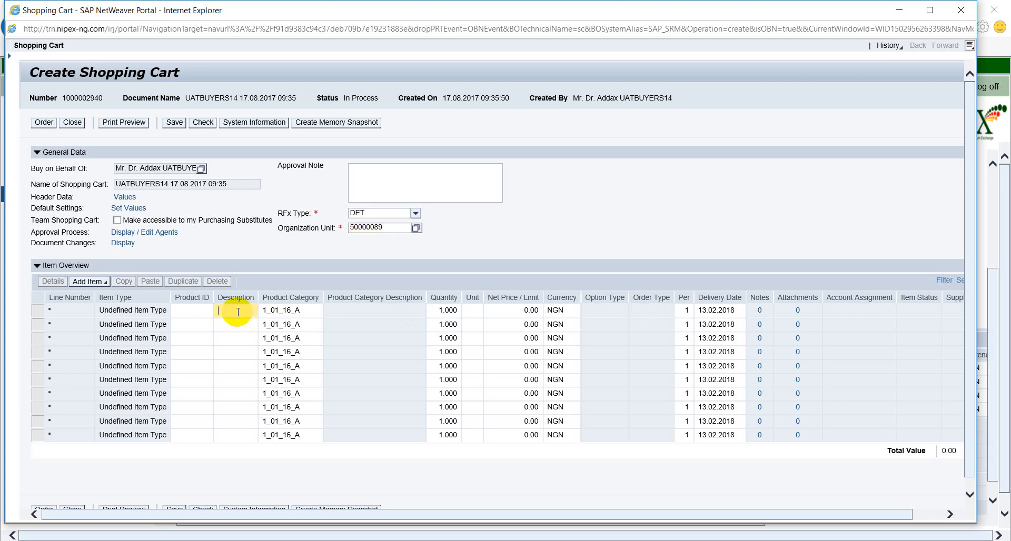
{"action": "type", "text": "Provision"}
{"action": "type", "text": " of"}
{"action": "type", "text": " Insuranc"}
{"action": "type", "text": "e Service"}
{"action": "type", "text": "s"}
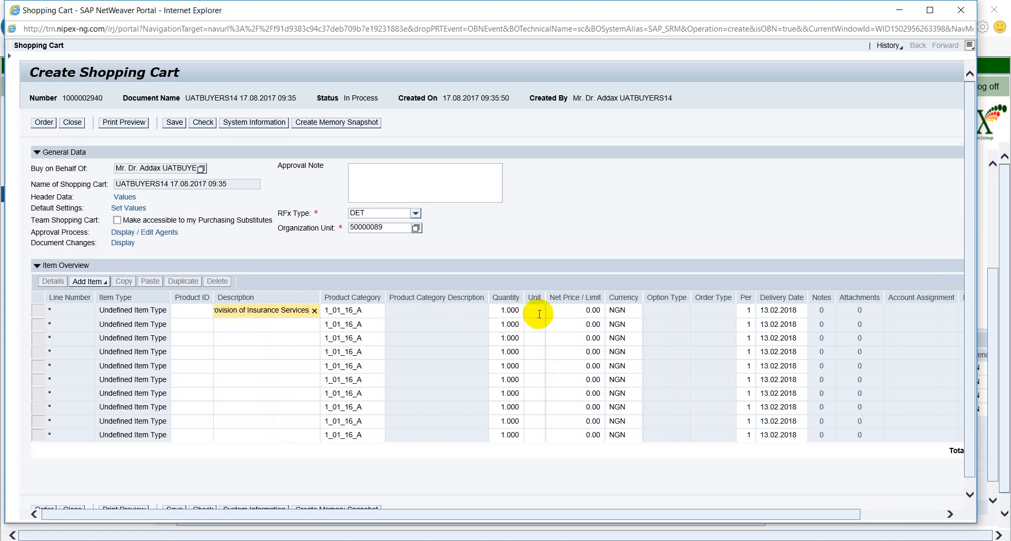
{"action": "left_click", "coordinate": [540, 314]}
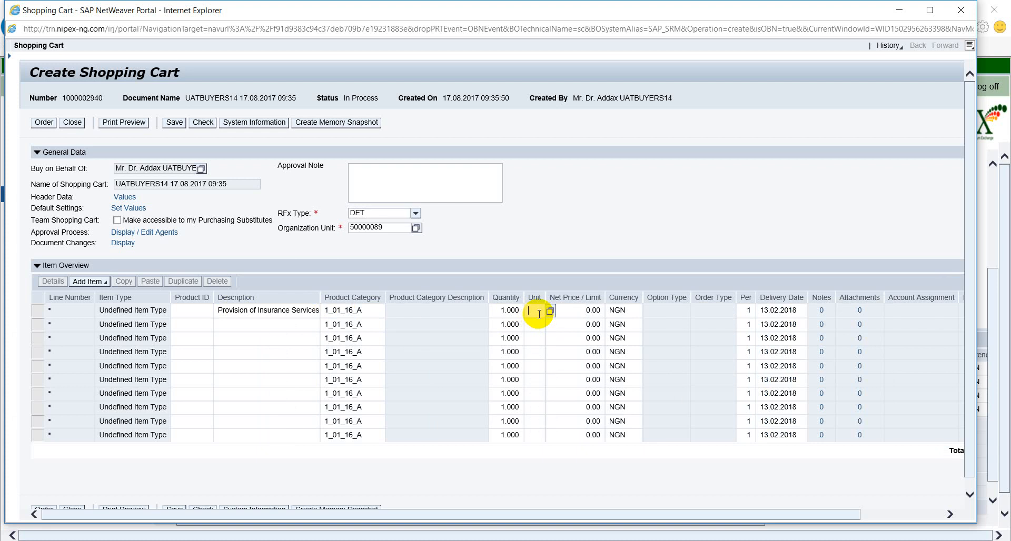
{"action": "type", "text": "au"}
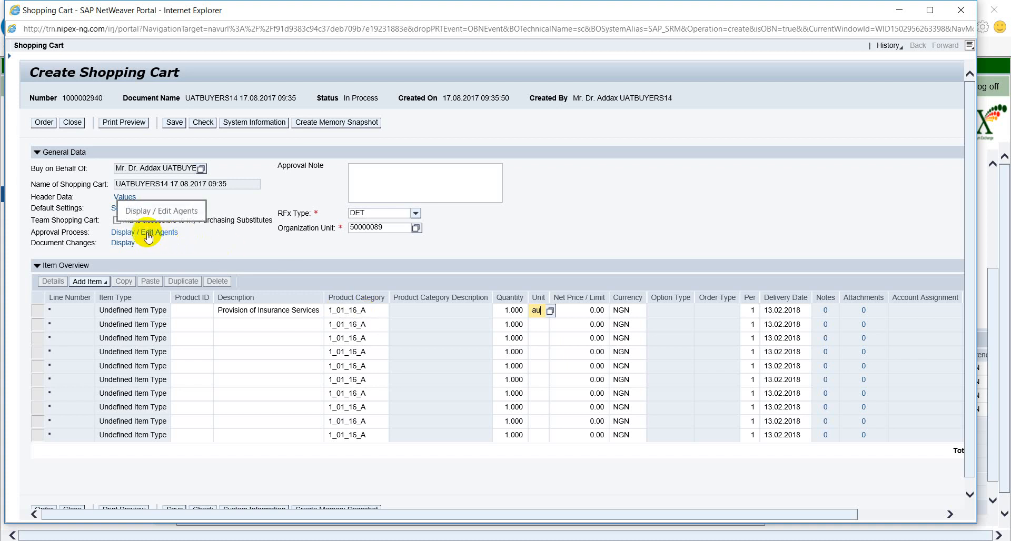
Step: Make the shopping cart accessible to the purchasing substitutes and save it
{"action": "left_click", "coordinate": [116, 220]}
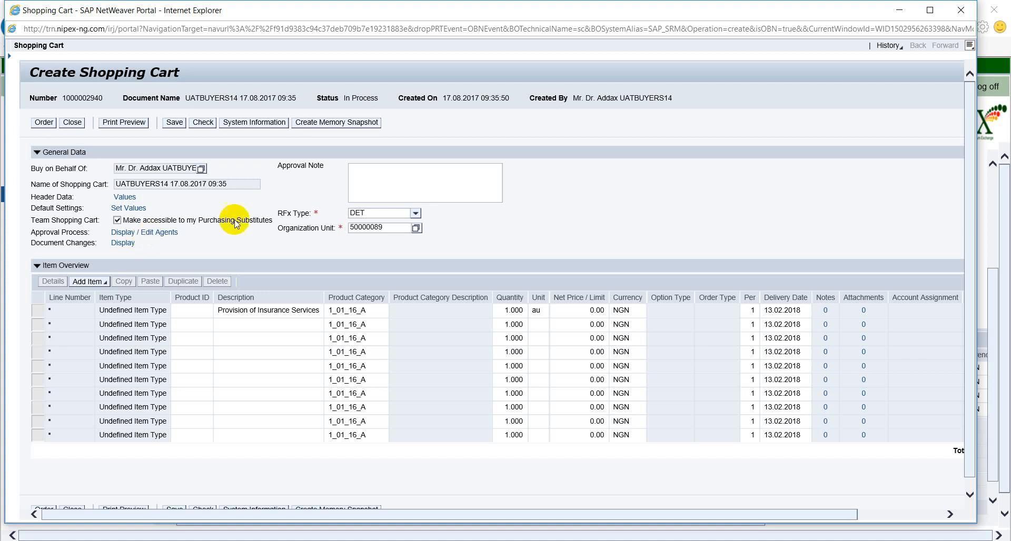
{"action": "left_click", "coordinate": [174, 123]}
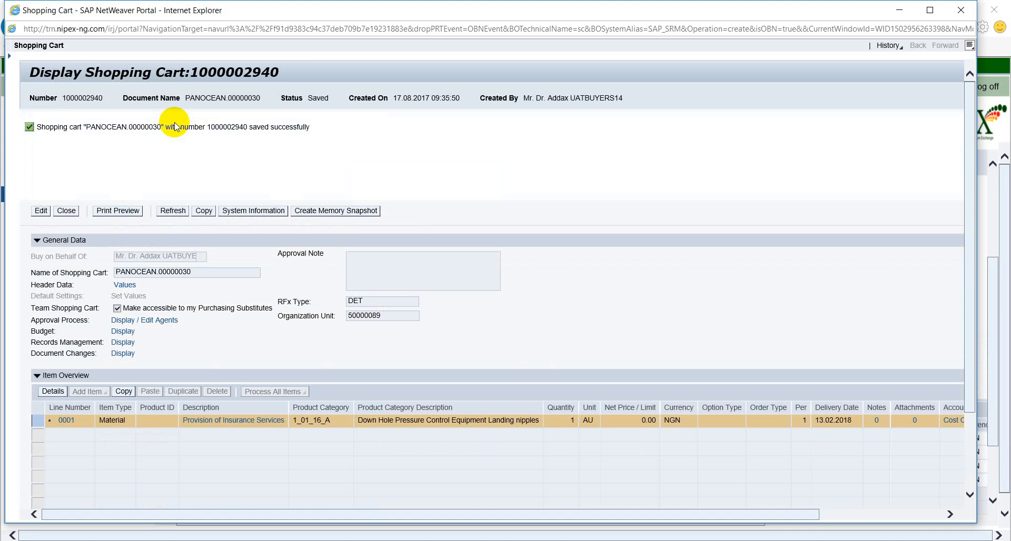
Step: Open the cart's Records Management record for editing and expand Shopping Cart Record for DET down to the Opportunity Document contents
{"action": "left_click", "coordinate": [117, 344]}
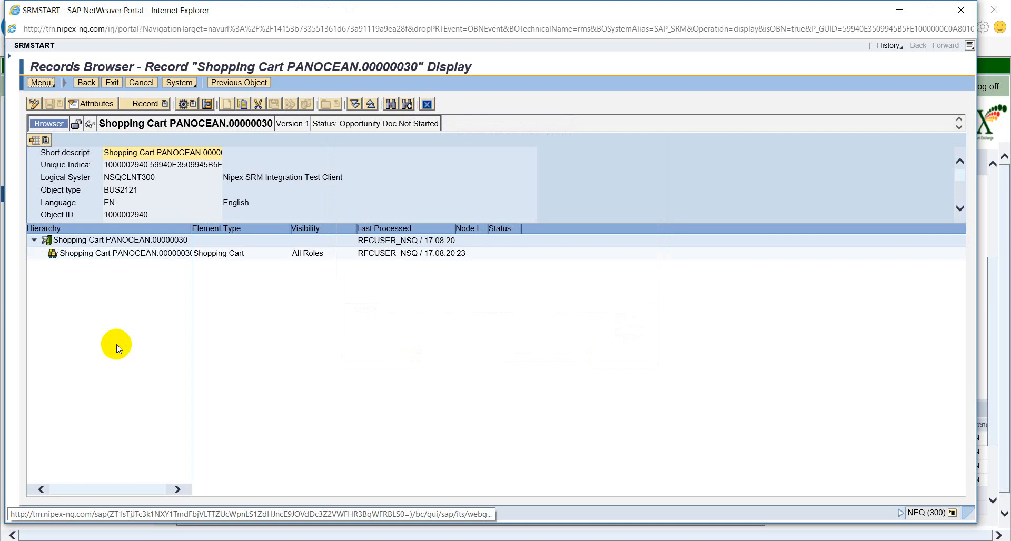
{"action": "left_click", "coordinate": [34, 104]}
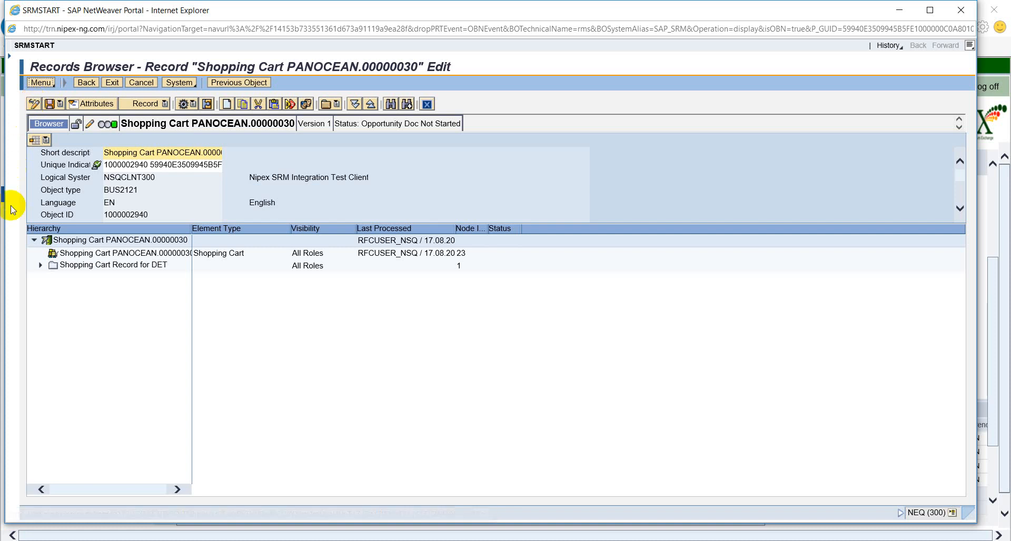
{"action": "left_click", "coordinate": [41, 266]}
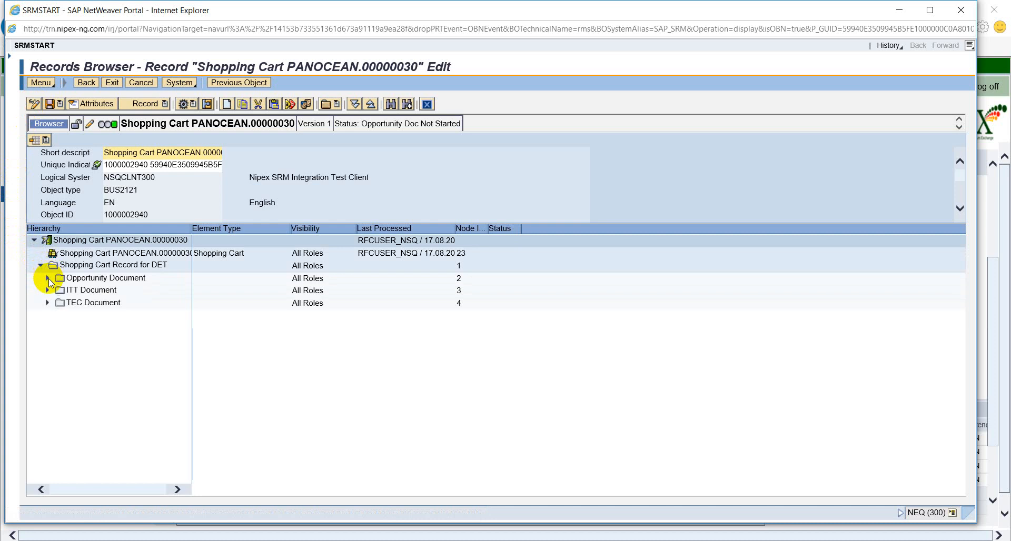
{"action": "left_click", "coordinate": [48, 279]}
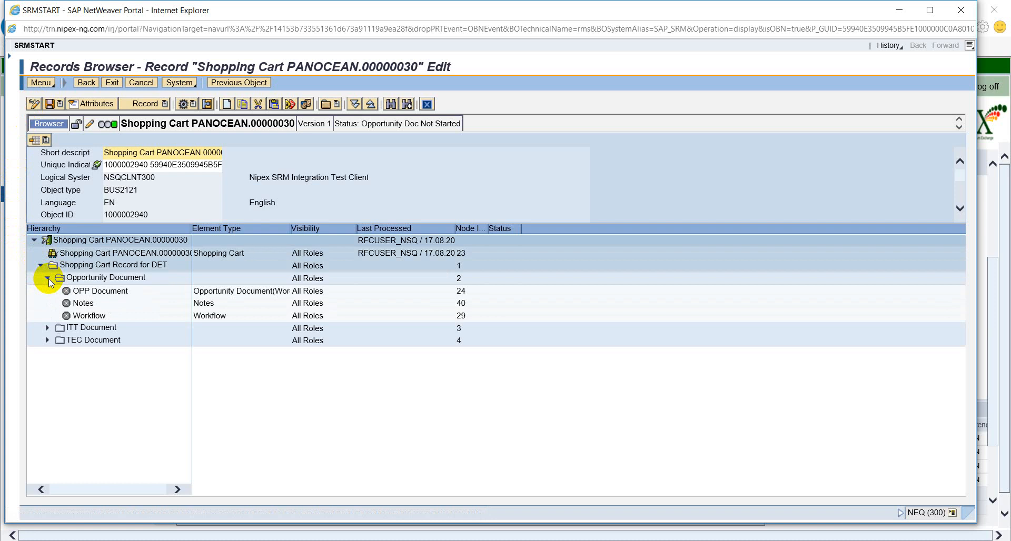
Step: Start a new OPP Document from the Desktop file "Tech ITT Cover and TOC.doc"
{"action": "left_click", "coordinate": [78, 295]}
{"action": "double_click", "coordinate": [78, 294]}
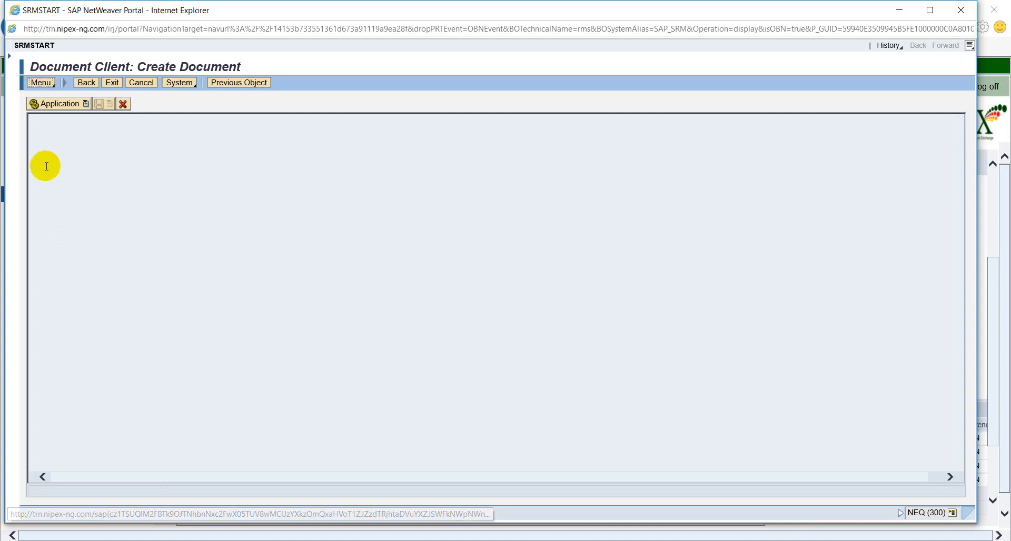
{"action": "left_click", "coordinate": [83, 104]}
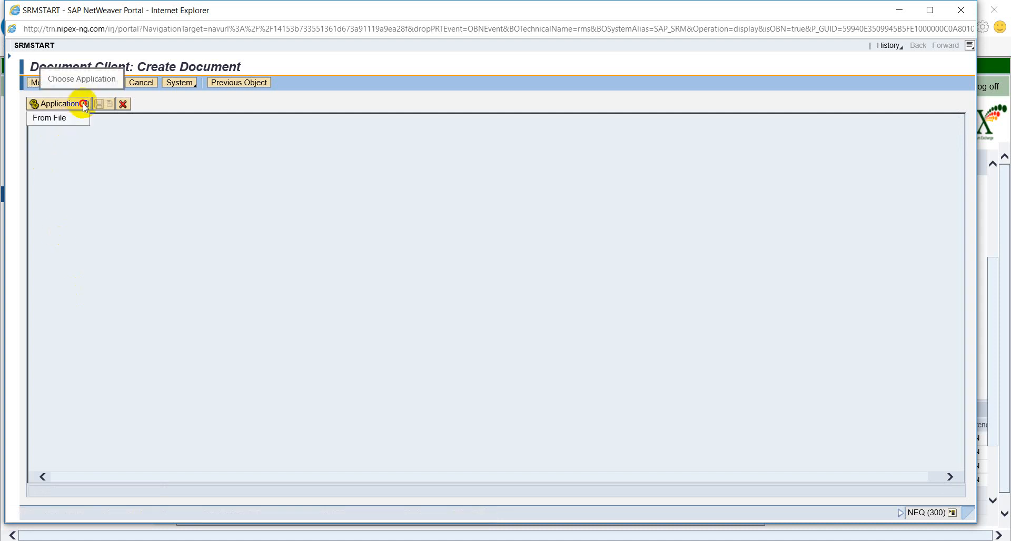
{"action": "left_click", "coordinate": [53, 118]}
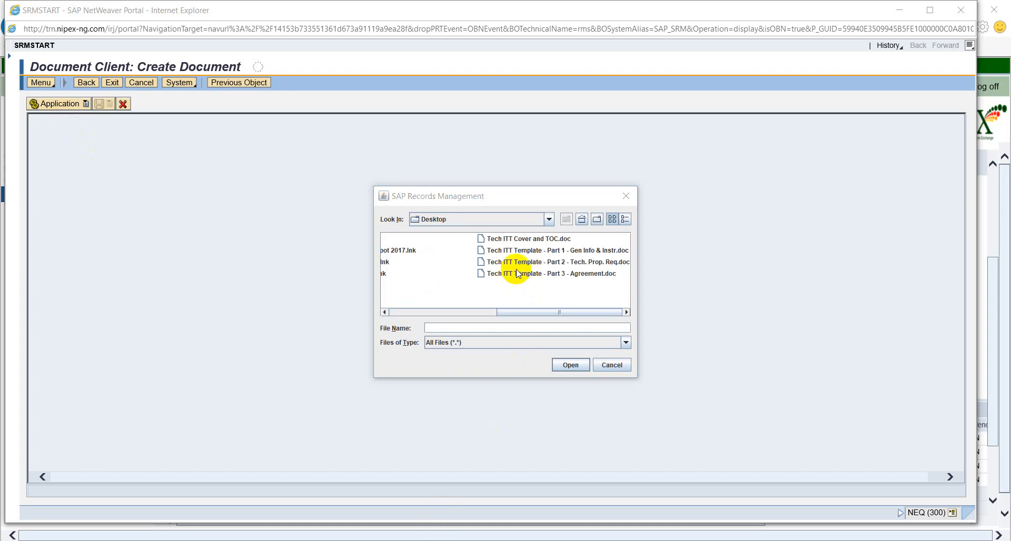
{"action": "left_click", "coordinate": [505, 241]}
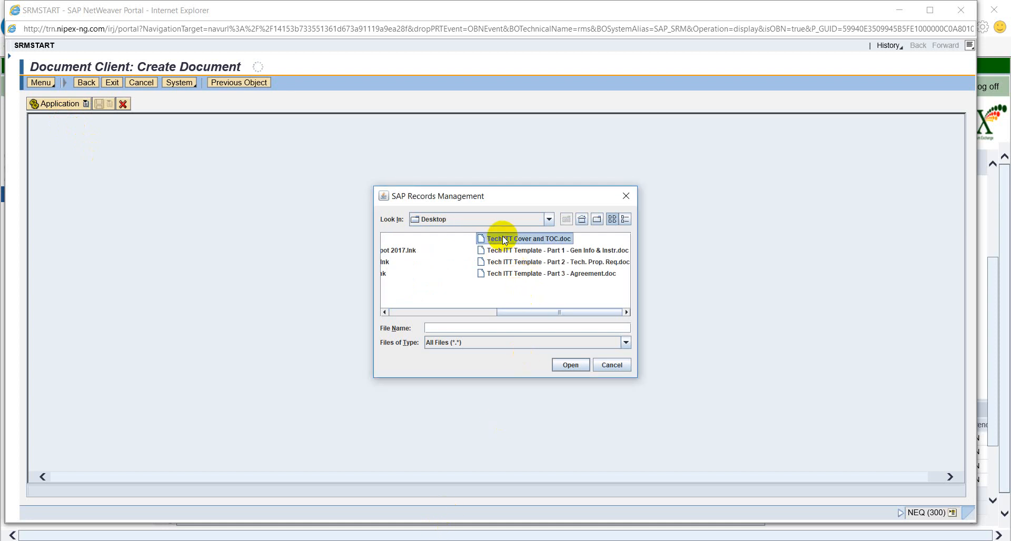
{"action": "left_click", "coordinate": [571, 366]}
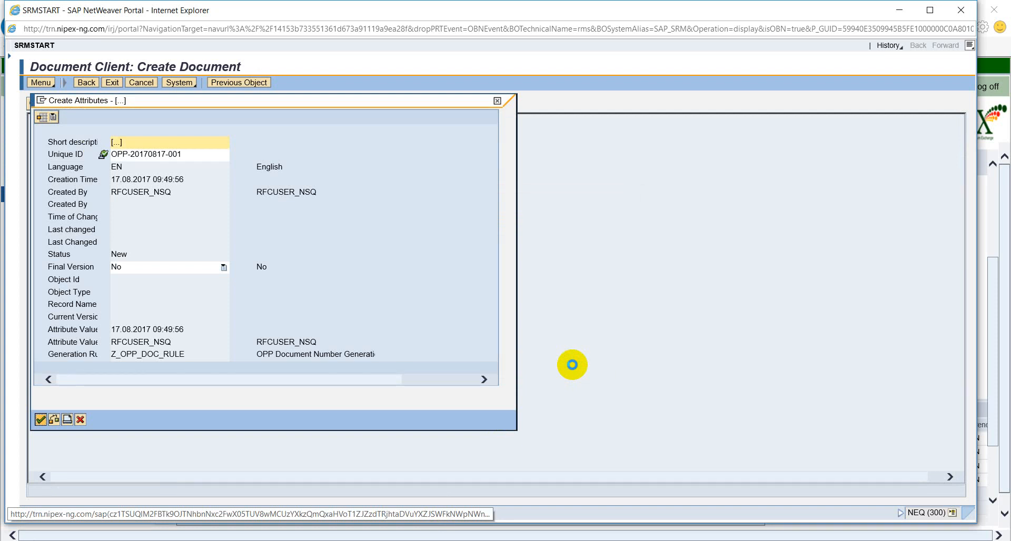
Step: Create the document with the short description "Advert text" and Final Version No, and return to the record without opening or saving the file
{"action": "left_click", "coordinate": [184, 146]}
{"action": "left_click_drag", "start_coordinate": [185, 146], "coordinate": [94, 143]}
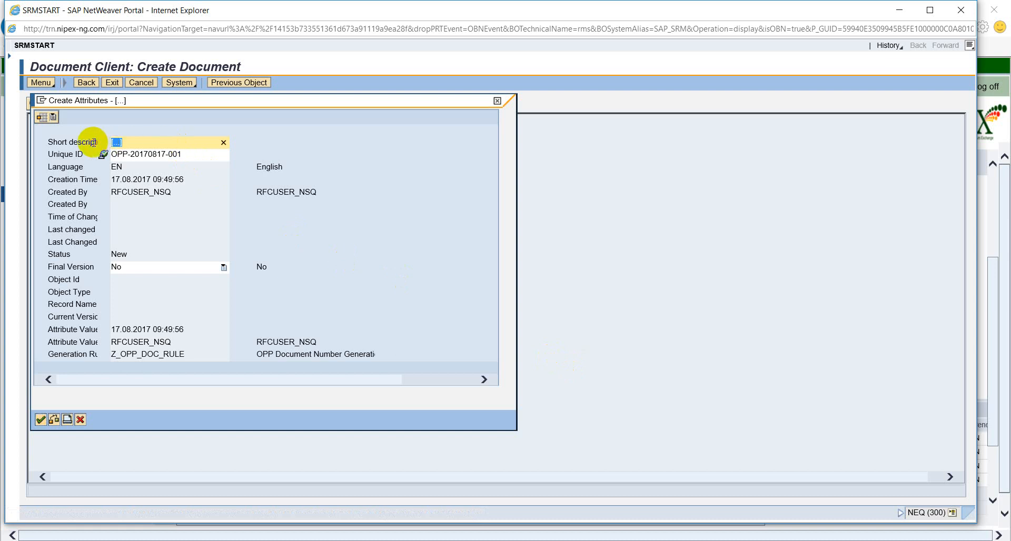
{"action": "type", "text": "Advert text"}
{"action": "left_click", "coordinate": [224, 268]}
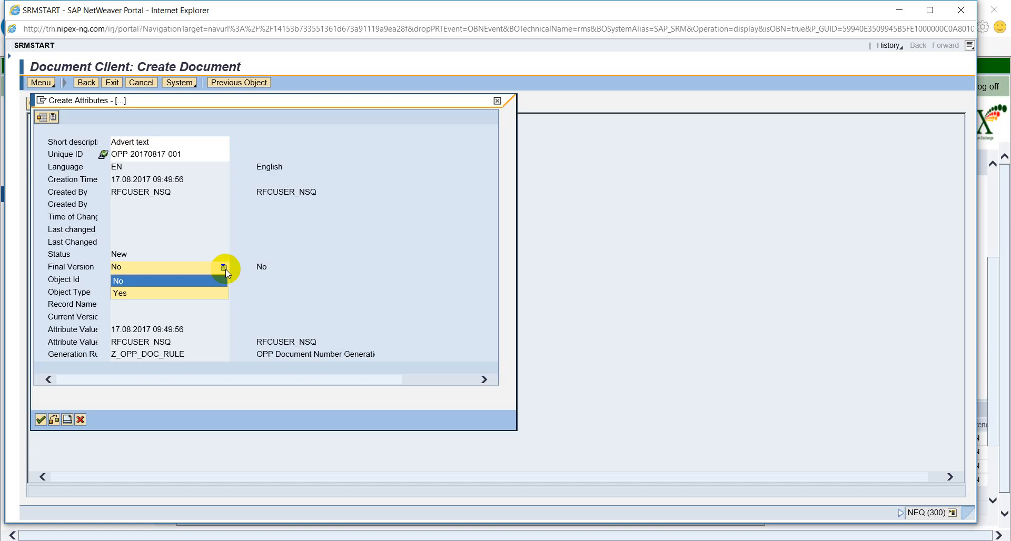
{"action": "left_click", "coordinate": [188, 285]}
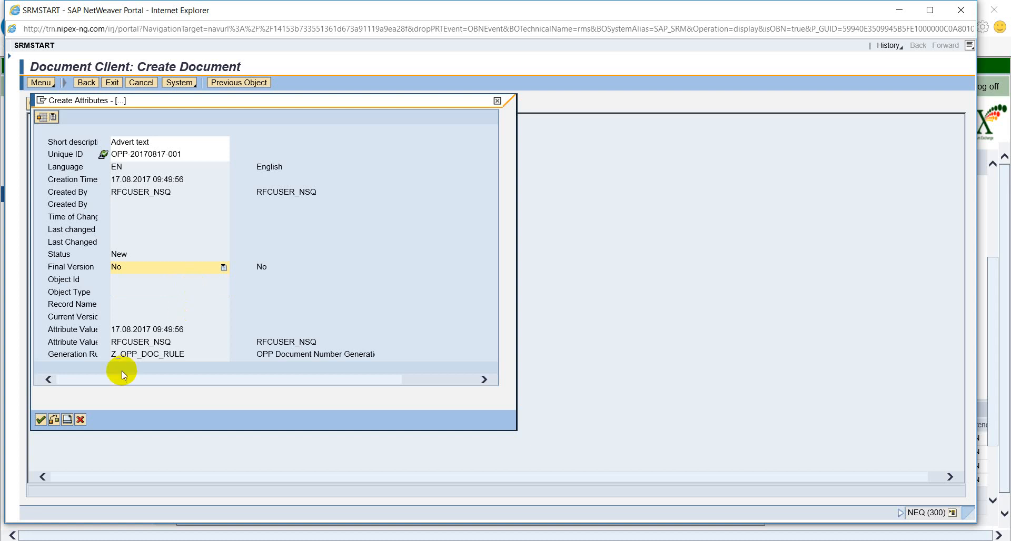
{"action": "left_click", "coordinate": [41, 420]}
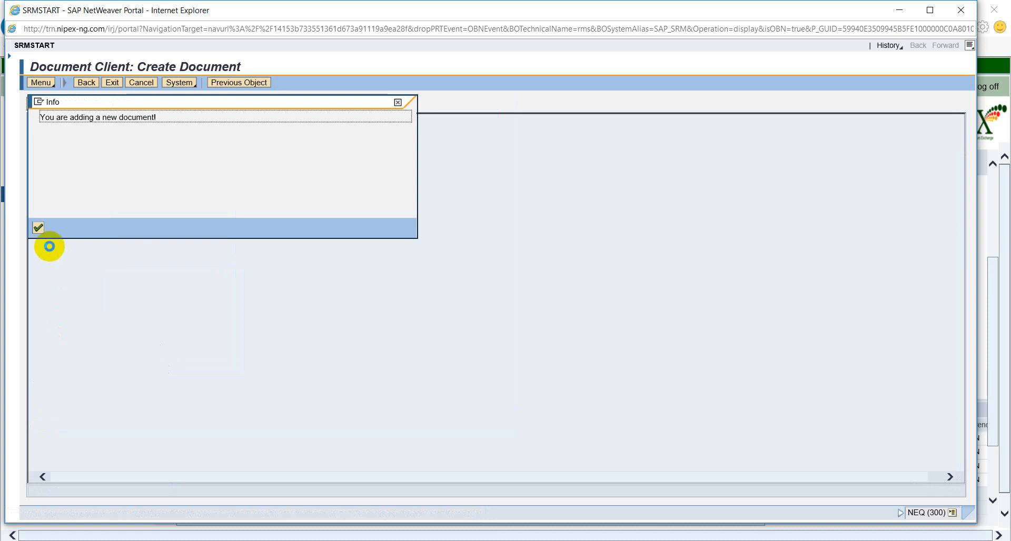
{"action": "left_click", "coordinate": [38, 228]}
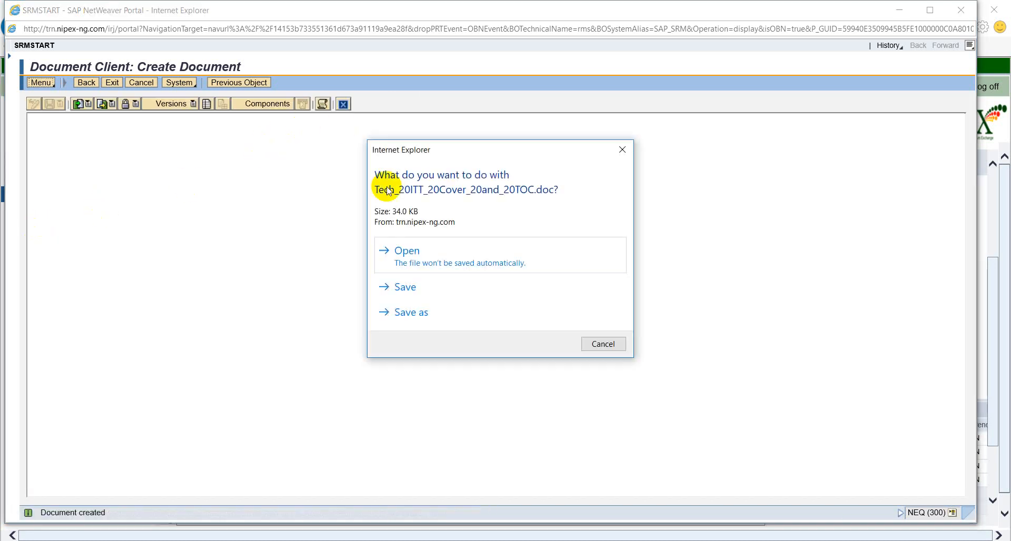
{"action": "left_click", "coordinate": [600, 343]}
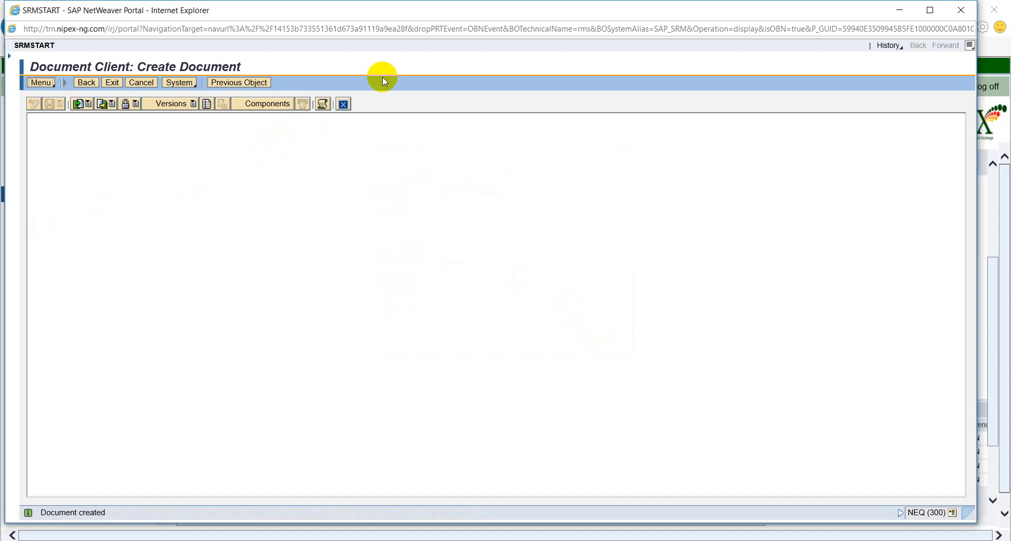
{"action": "left_click", "coordinate": [344, 108]}
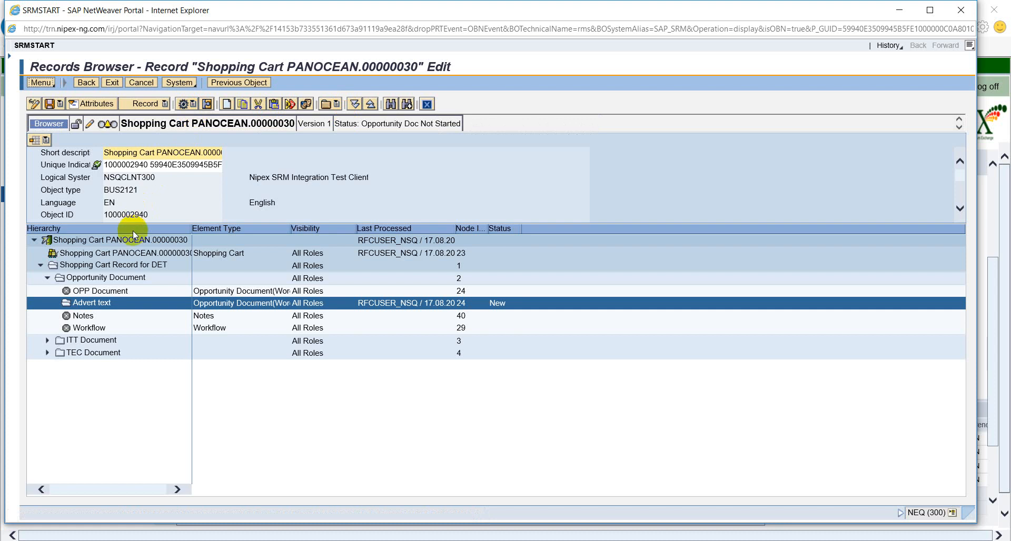
Step: Start another OPP Document under Opportunity Document from the Desktop file "Tech ITT Cover and TOC.doc"
{"action": "left_click", "coordinate": [83, 290]}
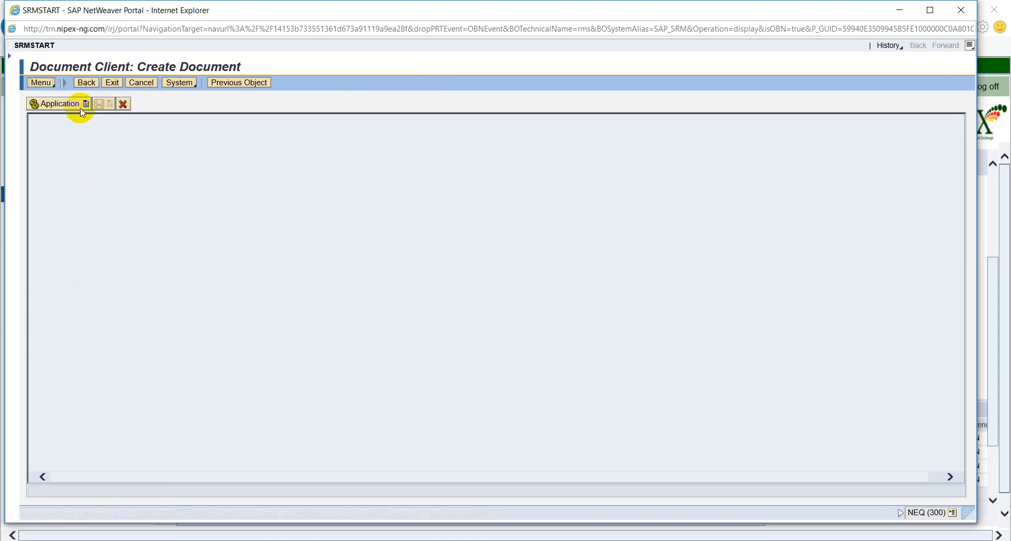
{"action": "left_click", "coordinate": [82, 107]}
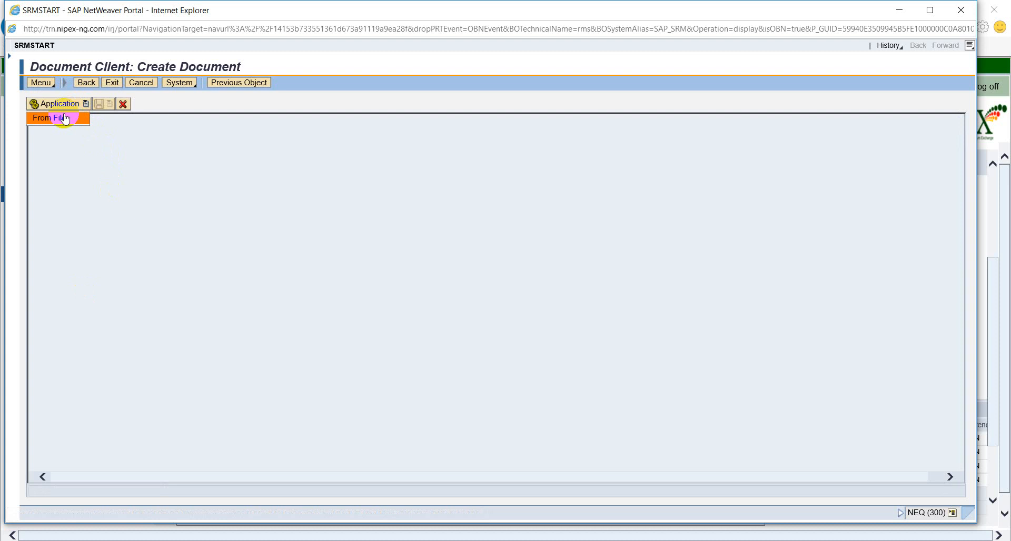
{"action": "left_click", "coordinate": [60, 113]}
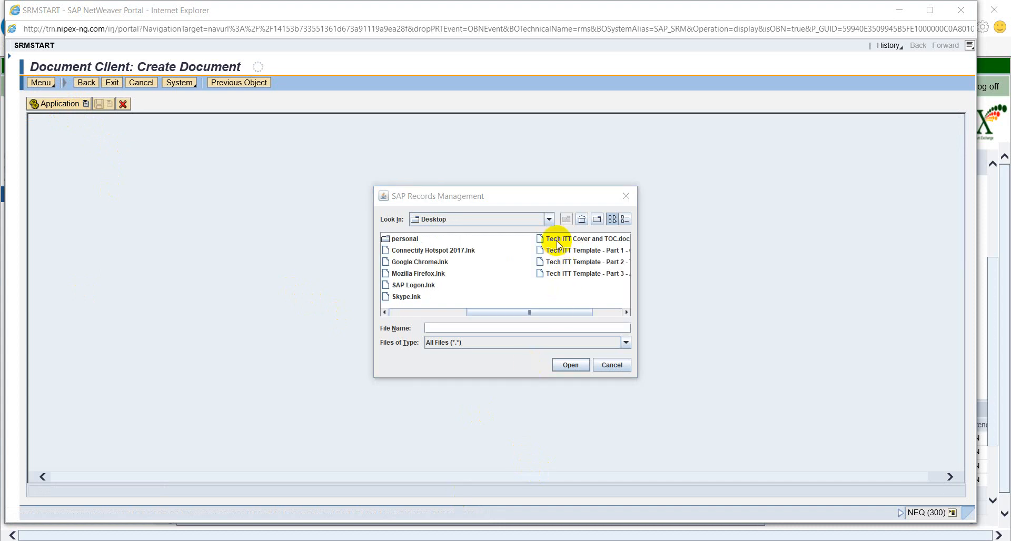
{"action": "left_click", "coordinate": [557, 244]}
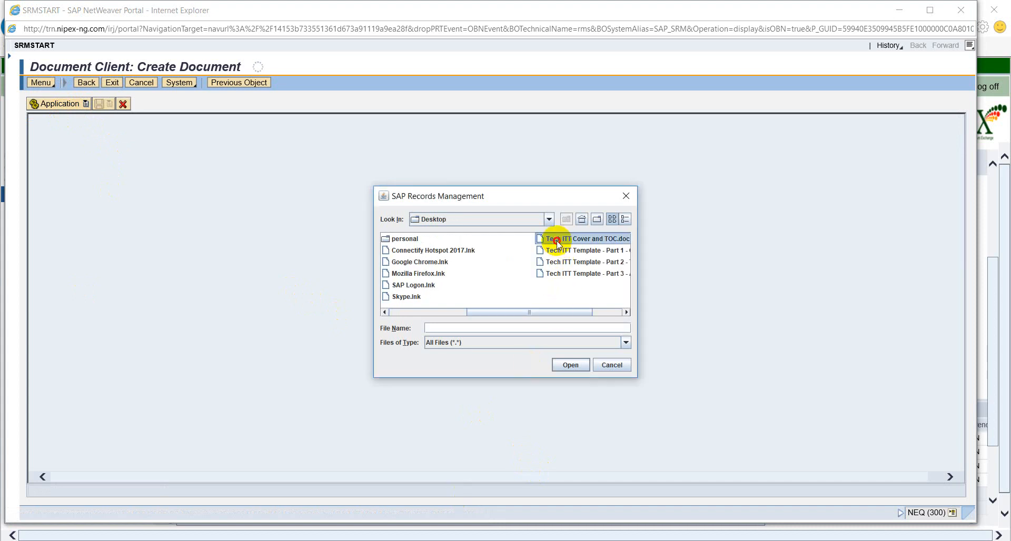
{"action": "left_click", "coordinate": [570, 366]}
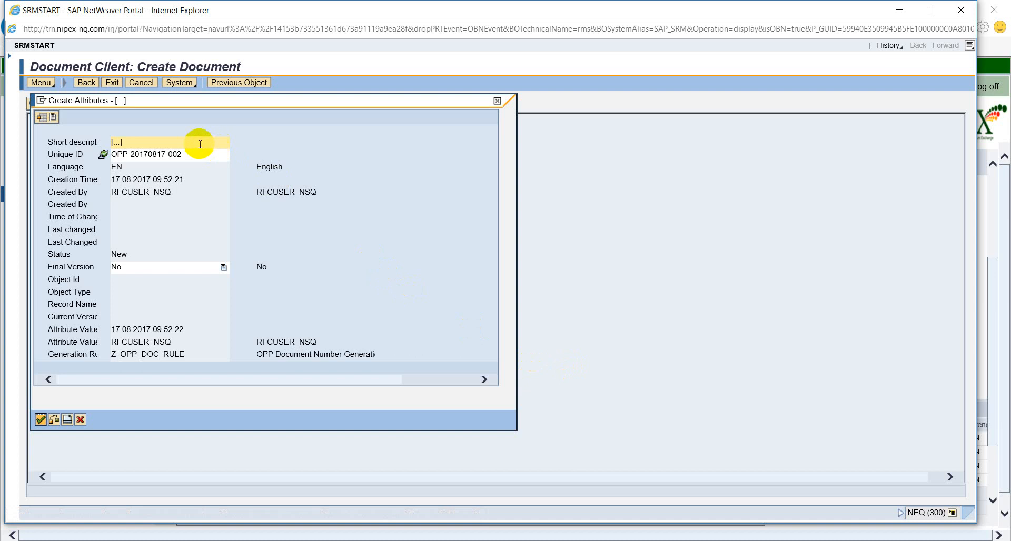
Step: Give the document the short description "Contract Strategy", set Final Version to Yes and accept the attributes
{"action": "left_click", "coordinate": [199, 144]}
{"action": "key", "text": "BackSpace"}
{"action": "key", "text": "BackSpace"}
{"action": "key", "text": "BackSpace"}
{"action": "key", "text": "BackSpace"}
{"action": "type", "text": "Contract Strategy"}
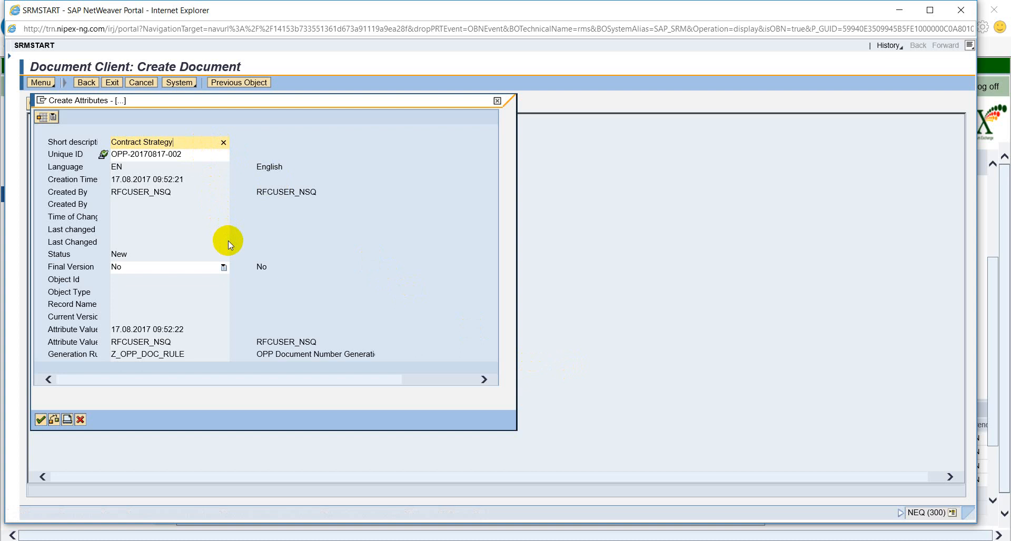
{"action": "left_click", "coordinate": [223, 267]}
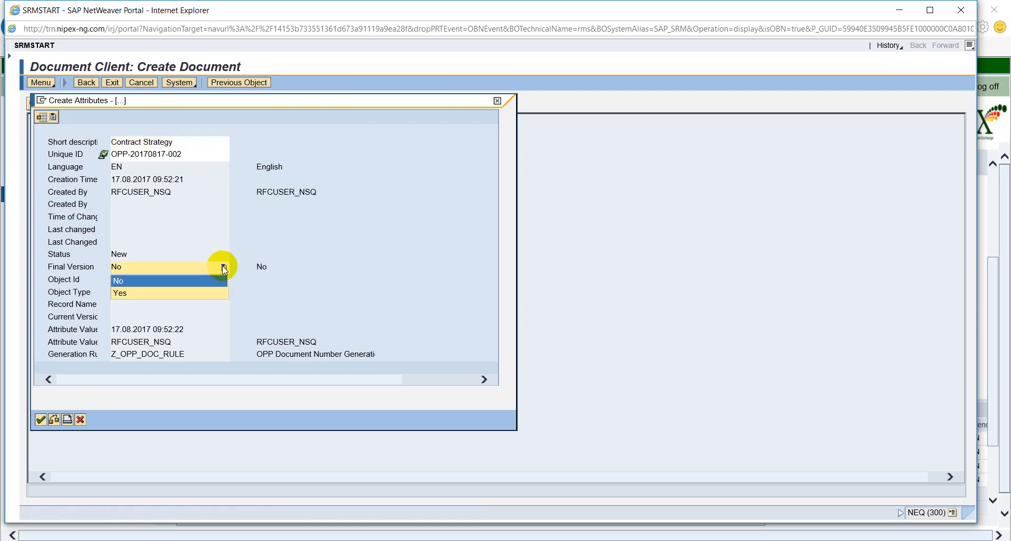
{"action": "left_click", "coordinate": [203, 295]}
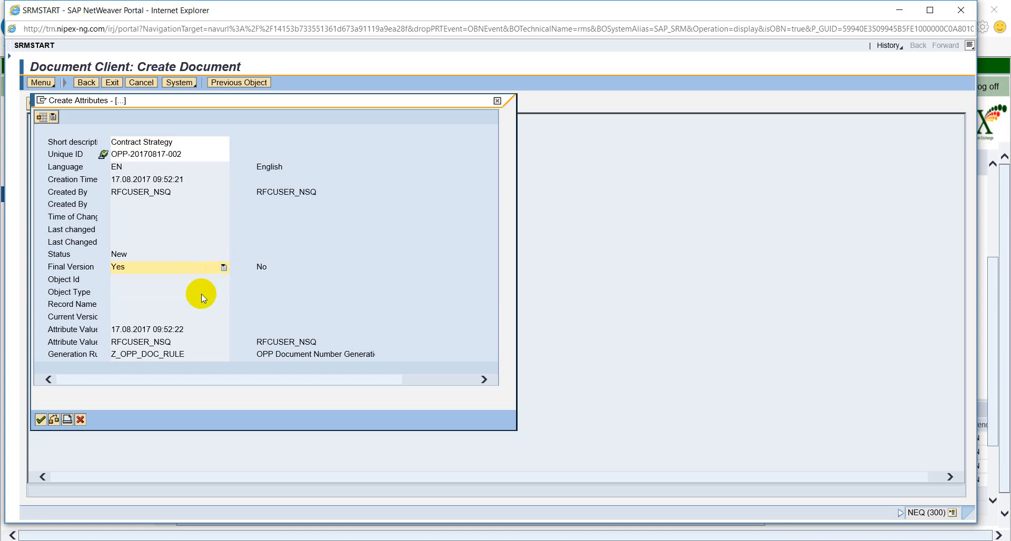
{"action": "left_click", "coordinate": [38, 420]}
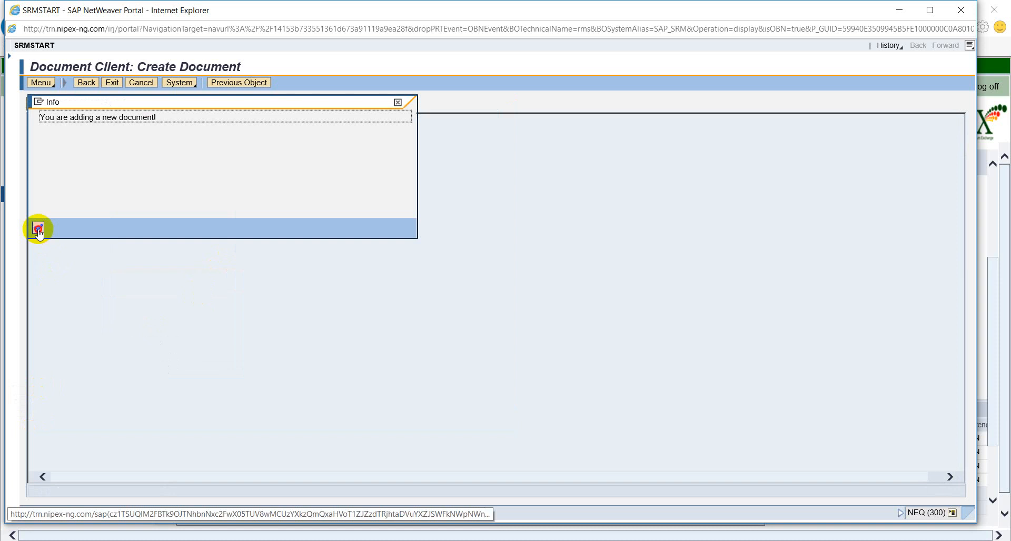
Step: Confirm adding the document and starting its workflow, and return to the record without opening or saving the file
{"action": "left_click", "coordinate": [38, 229]}
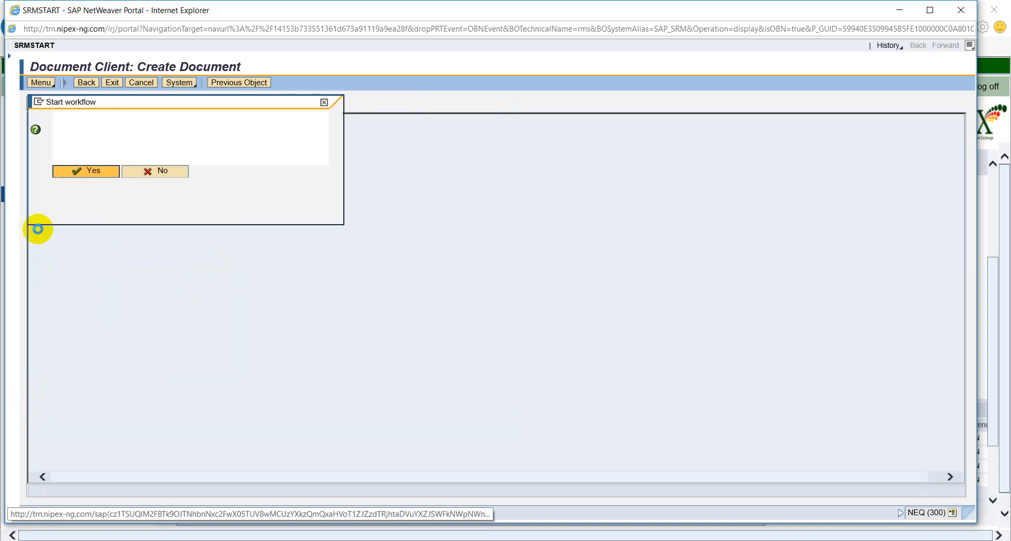
{"action": "left_click", "coordinate": [74, 172]}
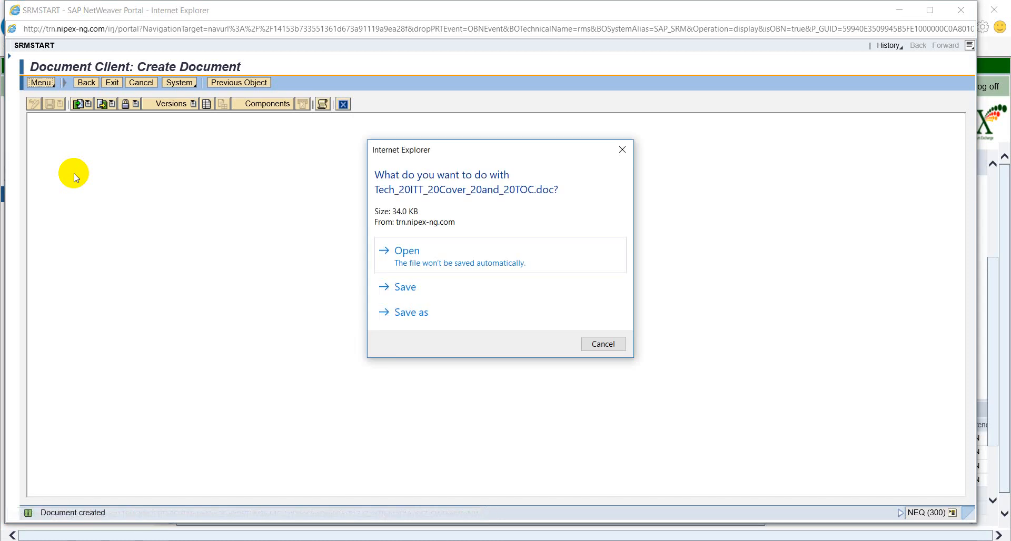
{"action": "left_click", "coordinate": [601, 343]}
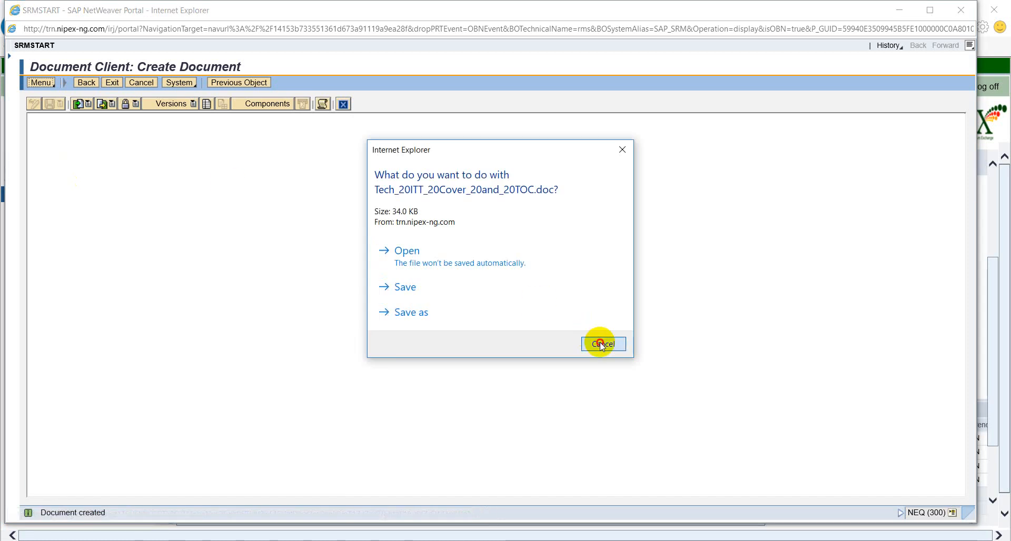
{"action": "left_click", "coordinate": [344, 103]}
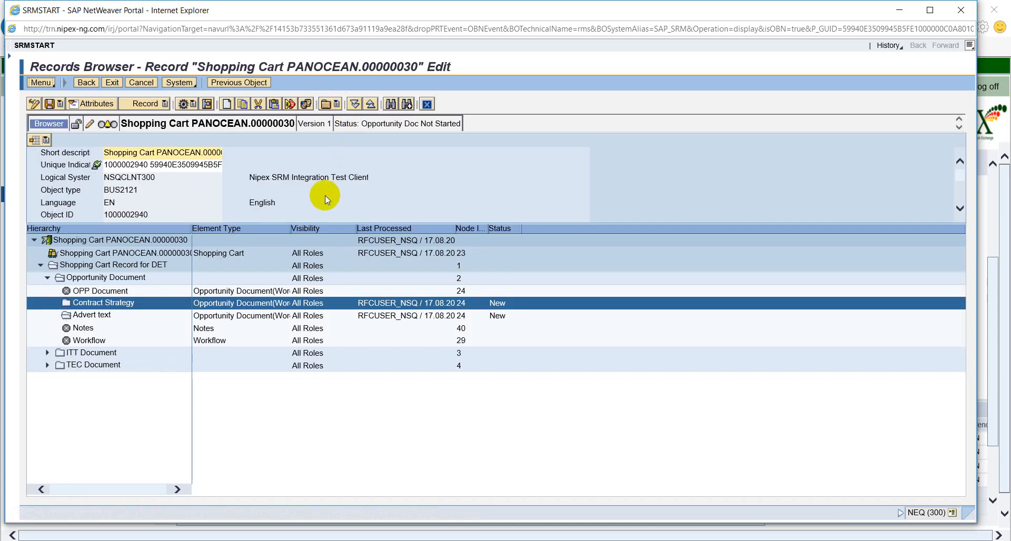
Step: Save the shopping cart record and reload it
{"action": "left_click", "coordinate": [57, 104]}
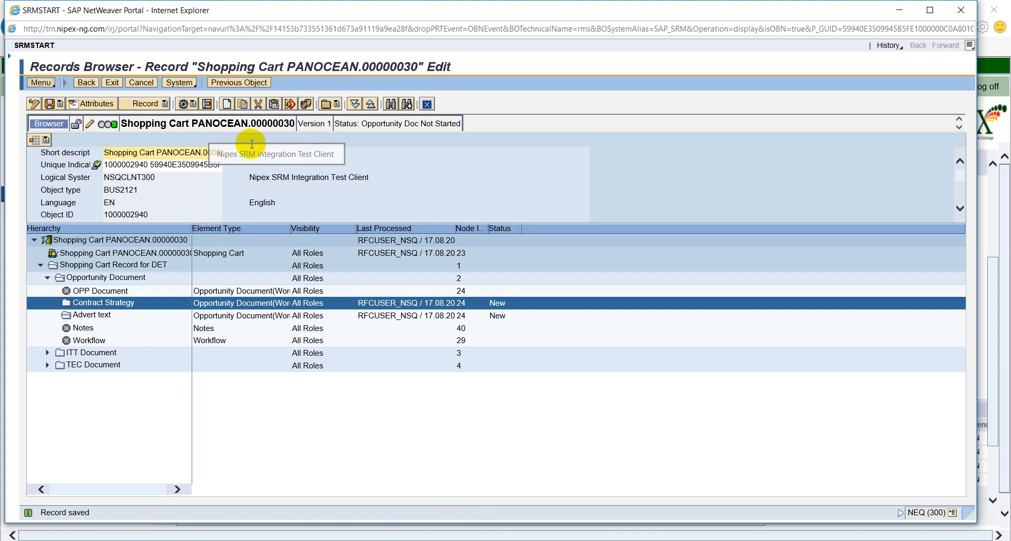
{"action": "left_click", "coordinate": [165, 105]}
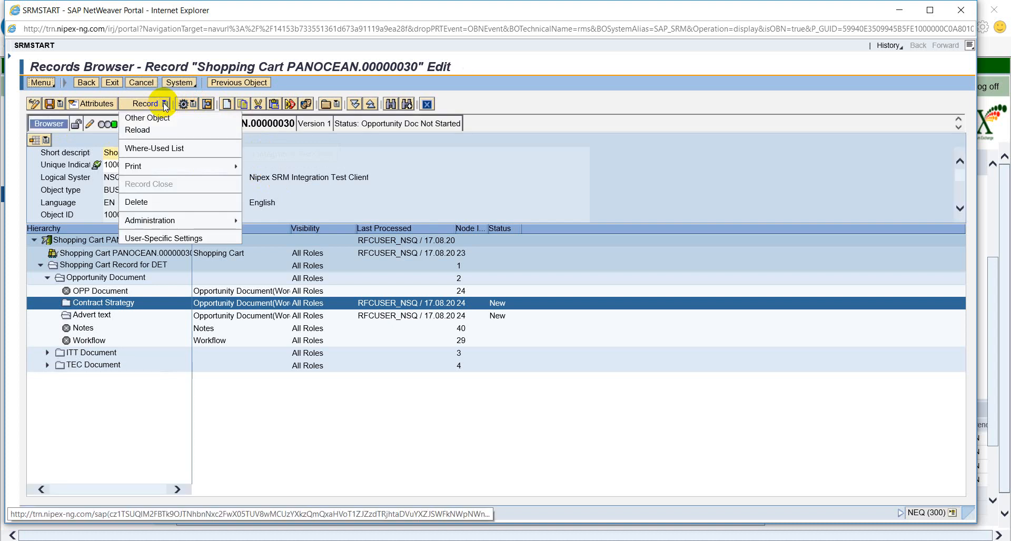
{"action": "left_click", "coordinate": [153, 135]}
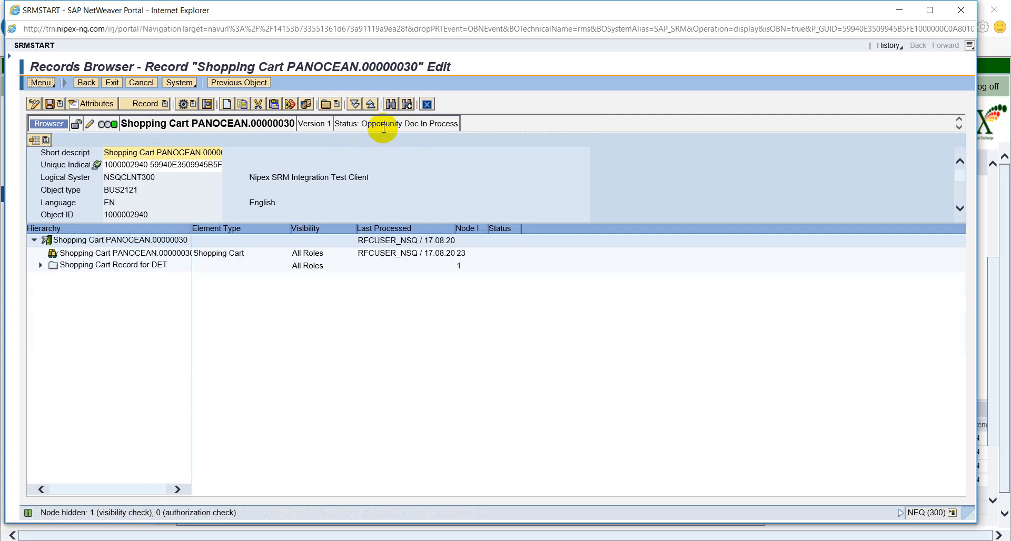
Step: Close the record and the shopping cart windows and log off from the portal
{"action": "left_click", "coordinate": [427, 105]}
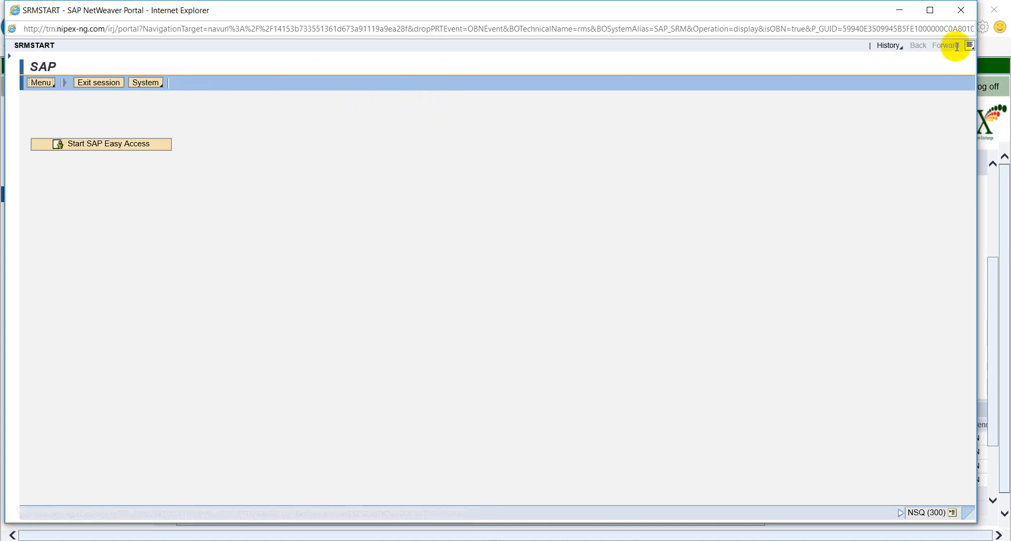
{"action": "left_click", "coordinate": [961, 10]}
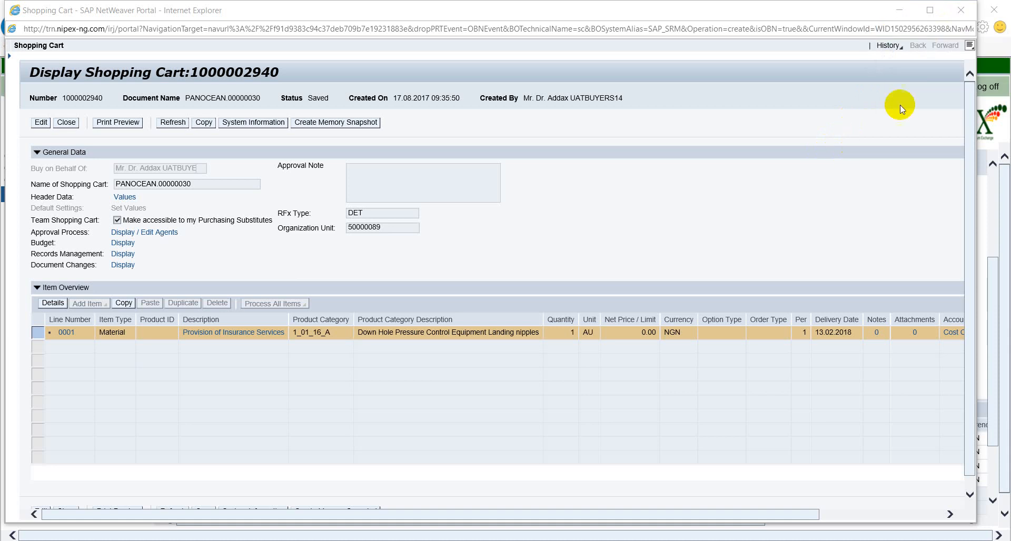
{"action": "left_click", "coordinate": [964, 15]}
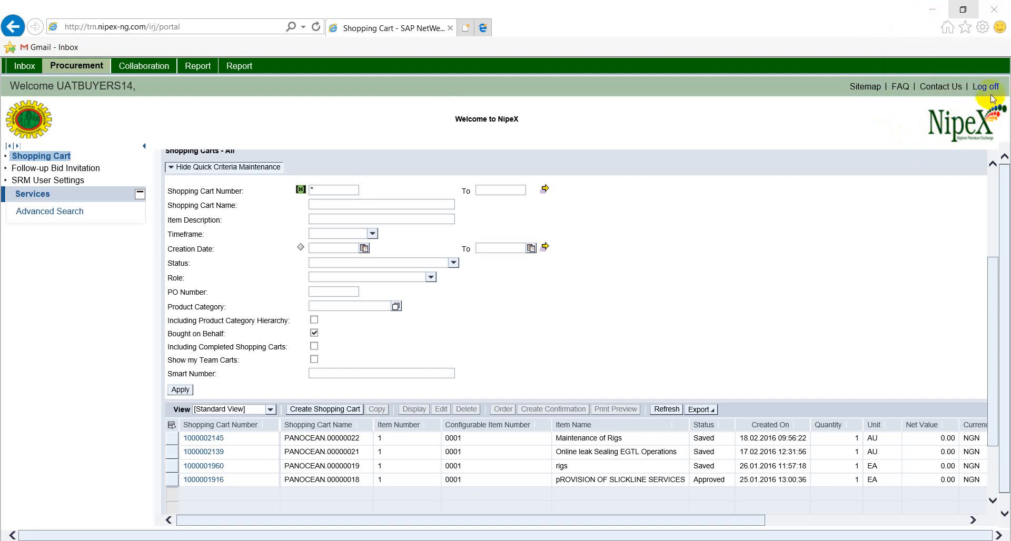
{"action": "left_click", "coordinate": [986, 87]}
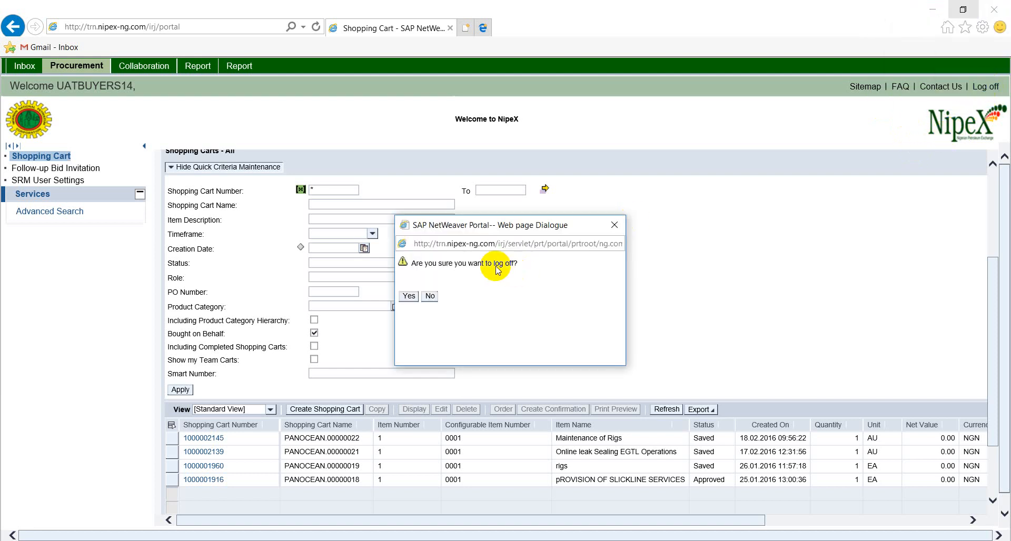